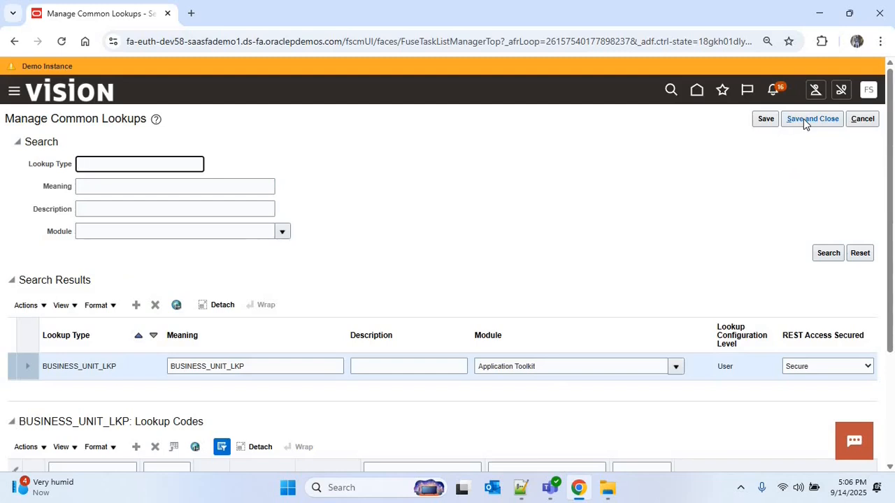
- Save and close the BUSINESS_UNIT_LKP lookup type on Manage Common Lookups
{"action": "left_click", "coordinate": [804, 119]}
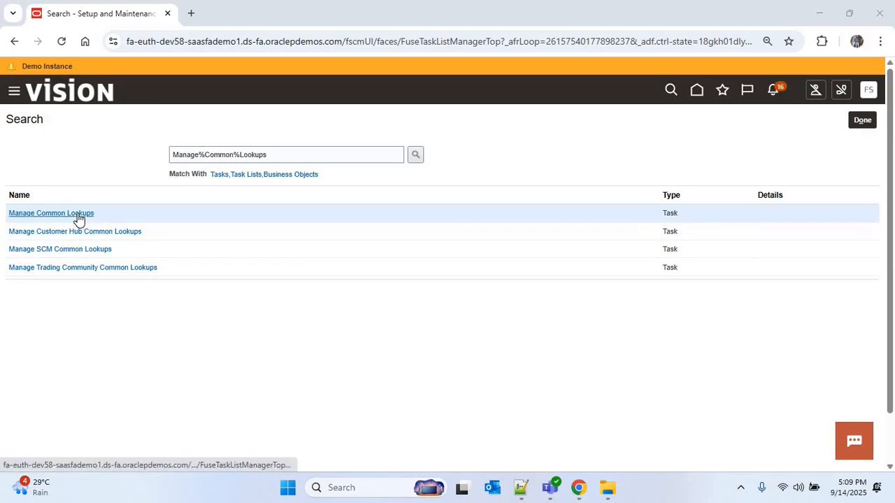
{"action": "left_click", "coordinate": [79, 216]}
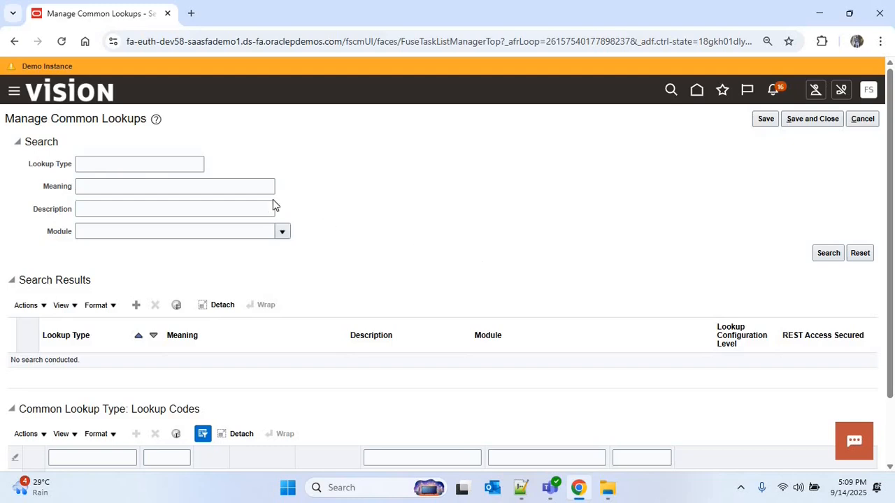
{"action": "left_click", "coordinate": [137, 164]}
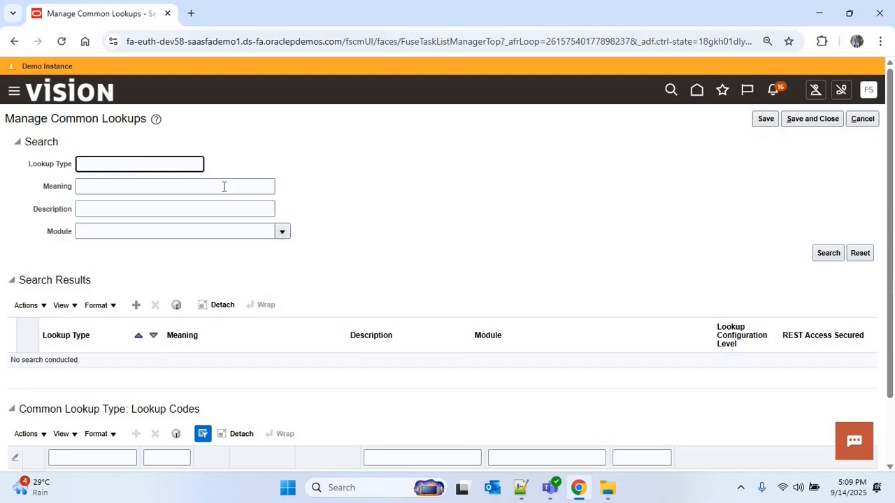
{"action": "type", "text": "BUSINESS_UNIT_LKP"}
{"action": "left_click", "coordinate": [827, 254]}
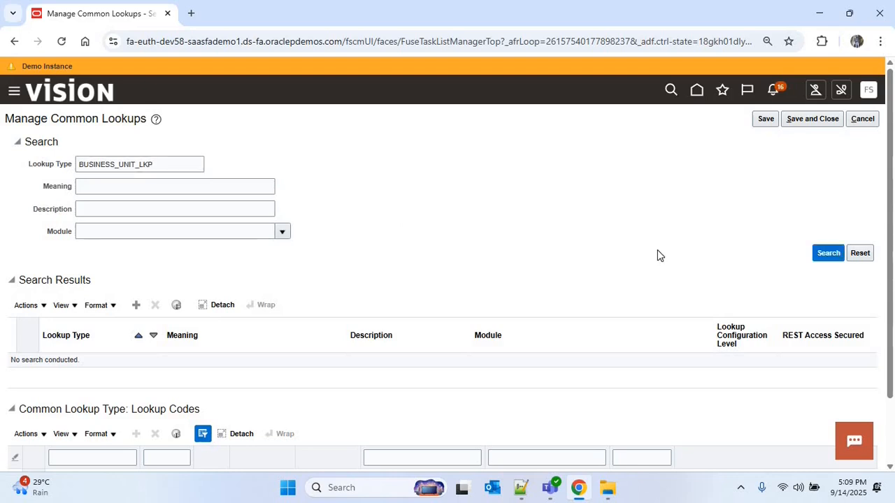
{"action": "scroll", "coordinate": [85, 357], "scroll_direction": "down", "scroll_amount": 1}
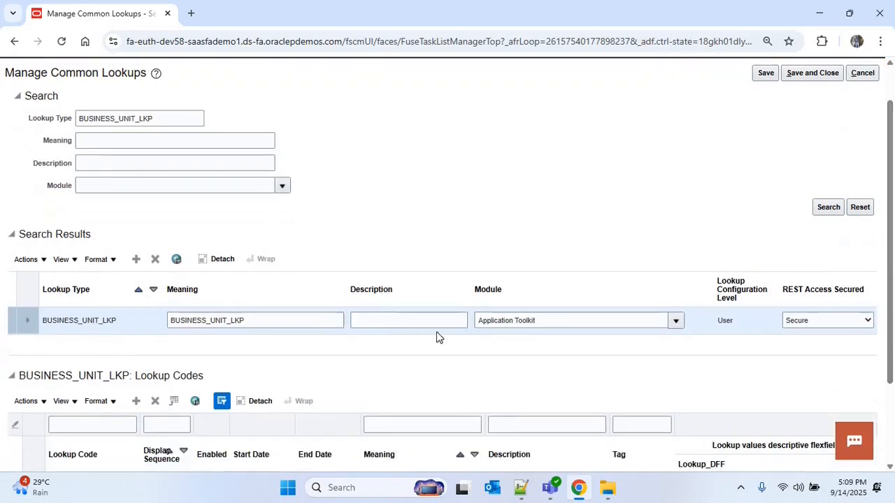
{"action": "scroll", "coordinate": [892, 369], "scroll_direction": "down", "scroll_amount": 1}
{"action": "scroll", "coordinate": [892, 369], "scroll_direction": "down", "scroll_amount": 2}
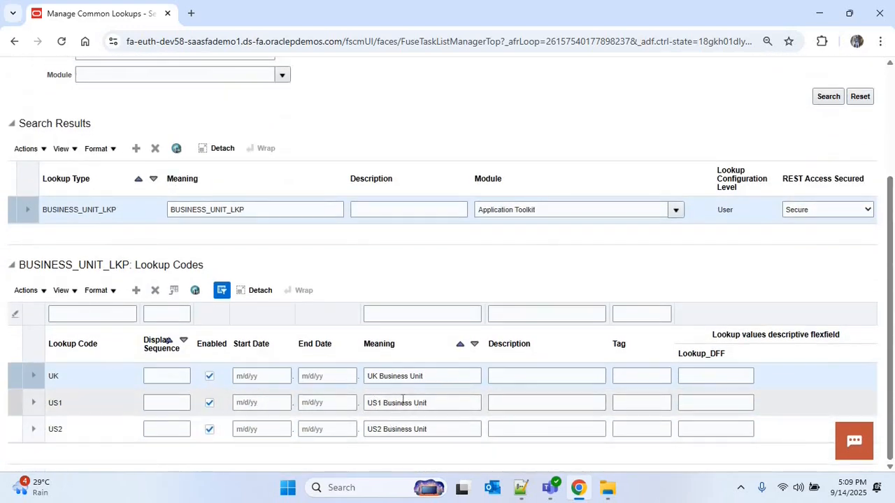
{"action": "scroll", "coordinate": [826, 266], "scroll_direction": "up", "scroll_amount": 3}
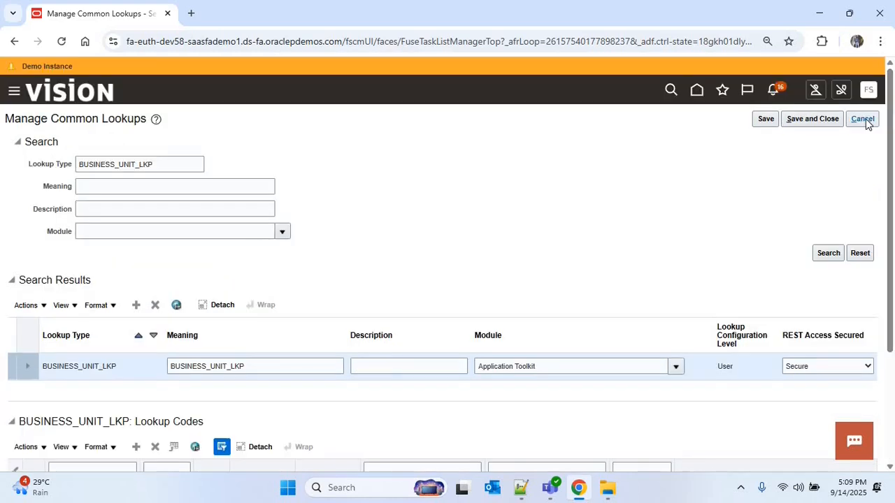
{"action": "left_click", "coordinate": [864, 120]}
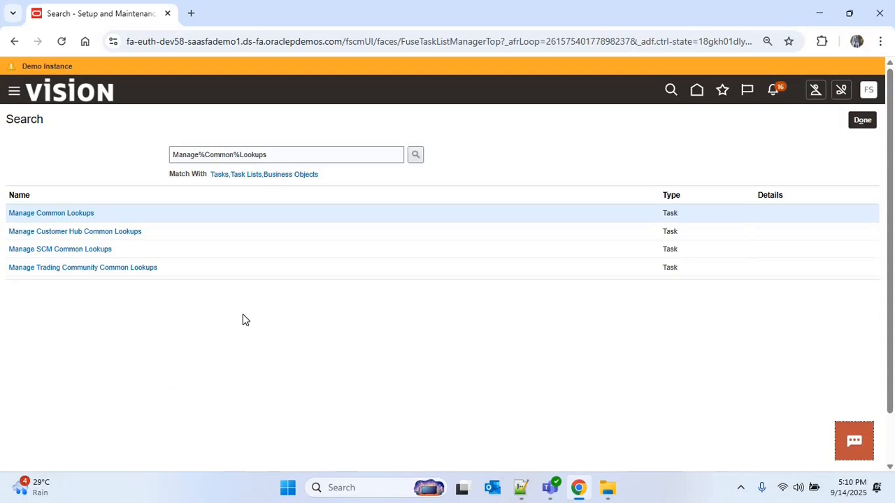
- Search Manage%Enterprise% and open List of Values Sources for Financial, Supply Chain job definitions
{"action": "double_click", "coordinate": [219, 155]}
{"action": "type", "text": "Enterprise"}
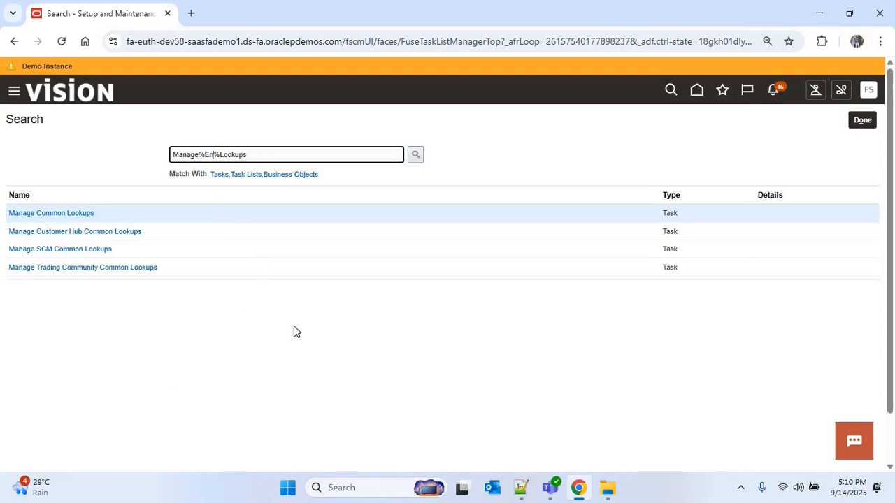
{"action": "left_click", "coordinate": [264, 156]}
{"action": "key", "text": "BackSpace"}
{"action": "key", "text": "BackSpace"}
{"action": "key", "text": "BackSpace"}
{"action": "key", "text": "BackSpace"}
{"action": "key", "text": "BackSpace"}
{"action": "key", "text": "BackSpace"}
{"action": "key", "text": "BackSpace"}
{"action": "key", "text": "Return"}
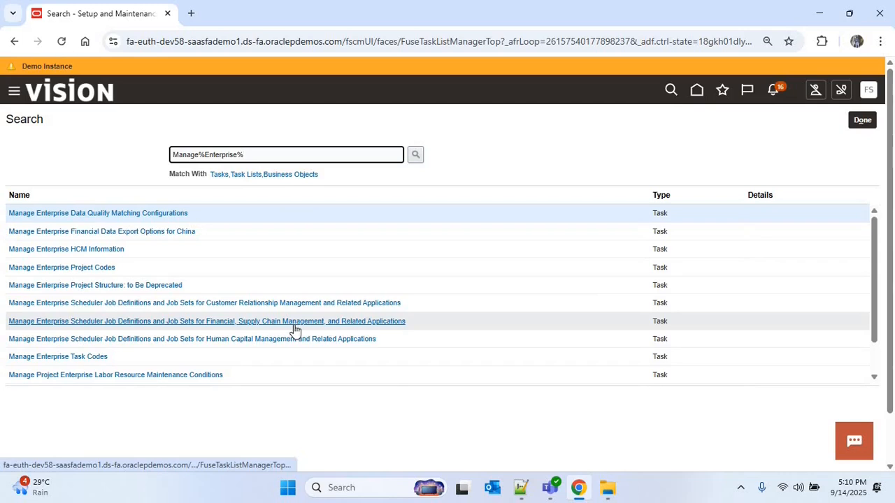
{"action": "left_click", "coordinate": [346, 324]}
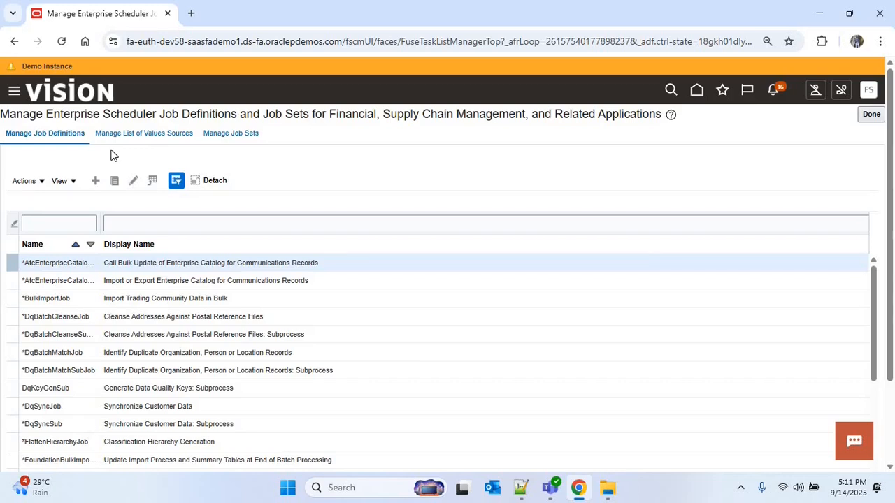
{"action": "left_click", "coordinate": [149, 136]}
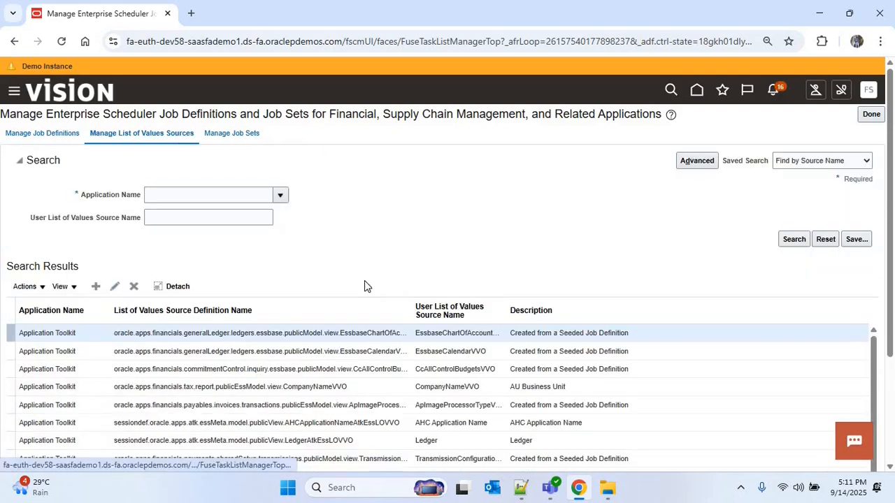
- Start a new list of values source with Application Name set to Application Toolkit
{"action": "left_click", "coordinate": [96, 286]}
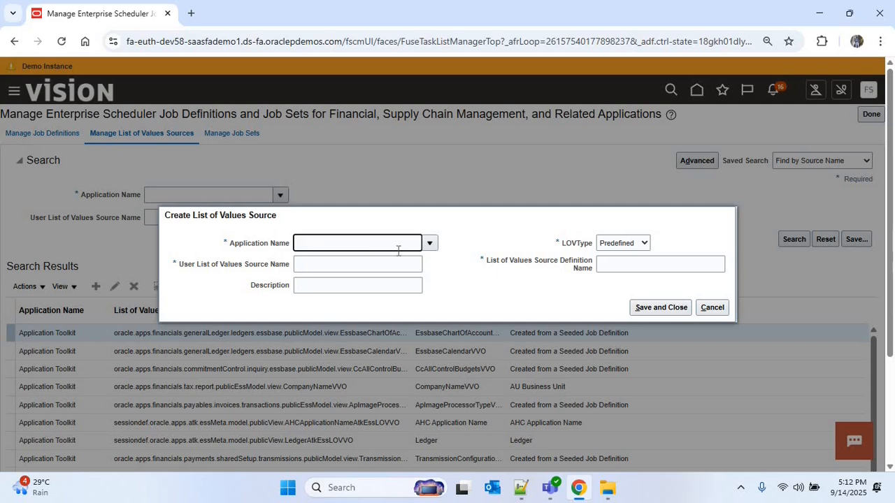
{"action": "left_click", "coordinate": [434, 246]}
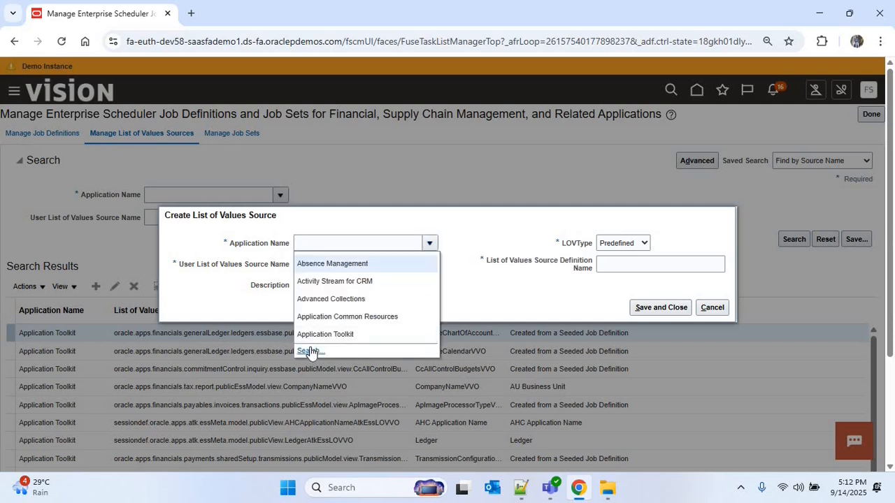
{"action": "left_click", "coordinate": [335, 347]}
{"action": "type", "text": "Ap"}
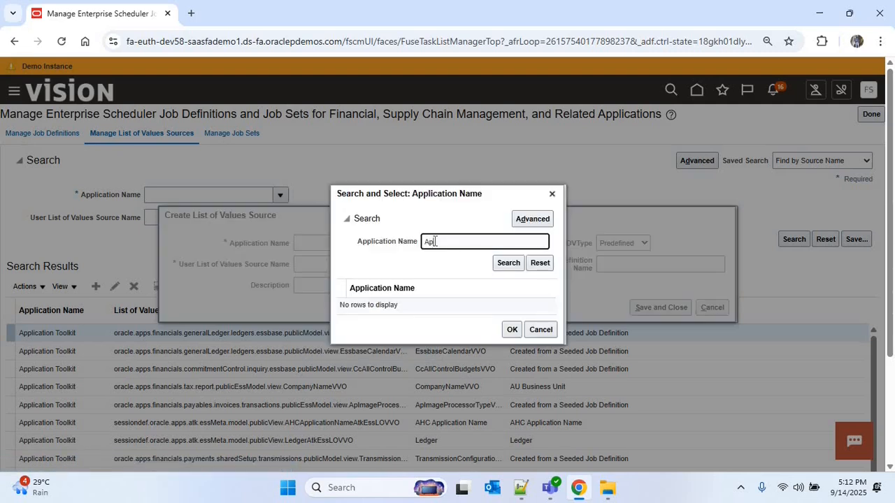
{"action": "type", "text": "plication Toolkit"}
{"action": "left_click", "coordinate": [509, 263]}
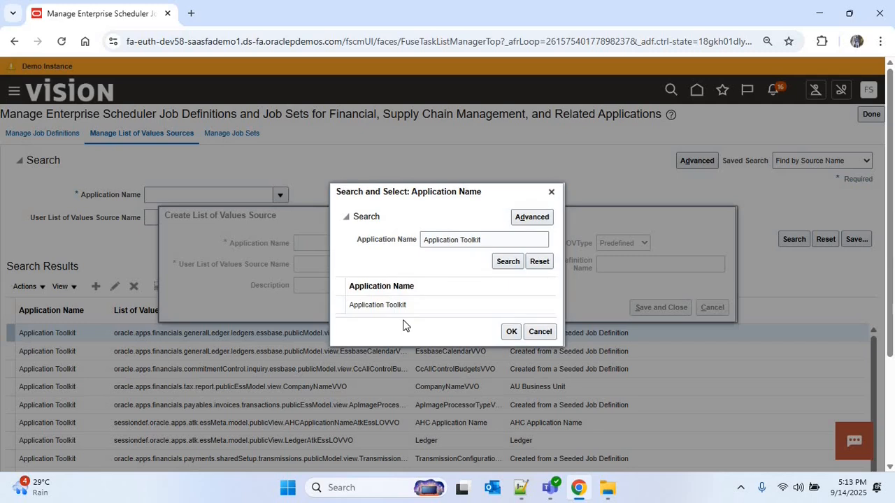
{"action": "left_click", "coordinate": [403, 306]}
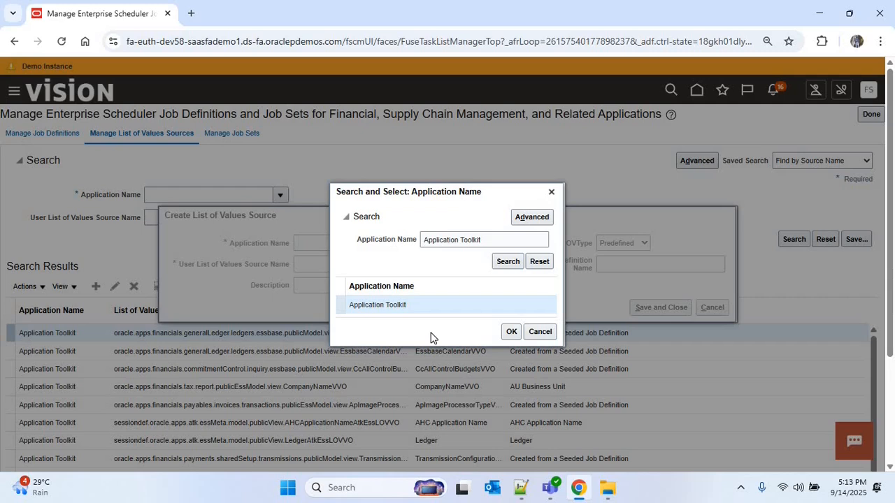
{"action": "left_click", "coordinate": [511, 332]}
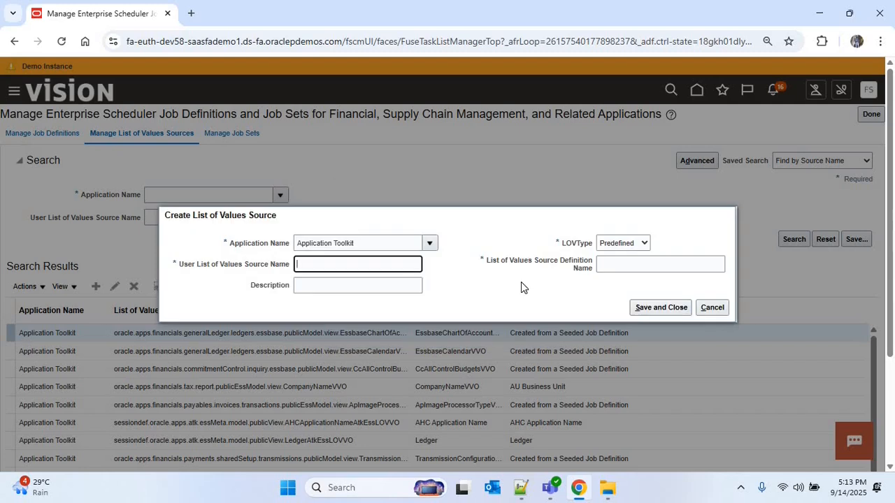
- Name the source COMMON_LOOKUP_TYPE, base it on CommonLookupPVO, and save it
{"action": "type", "text": "co"}
{"action": "left_click", "coordinate": [376, 296]}
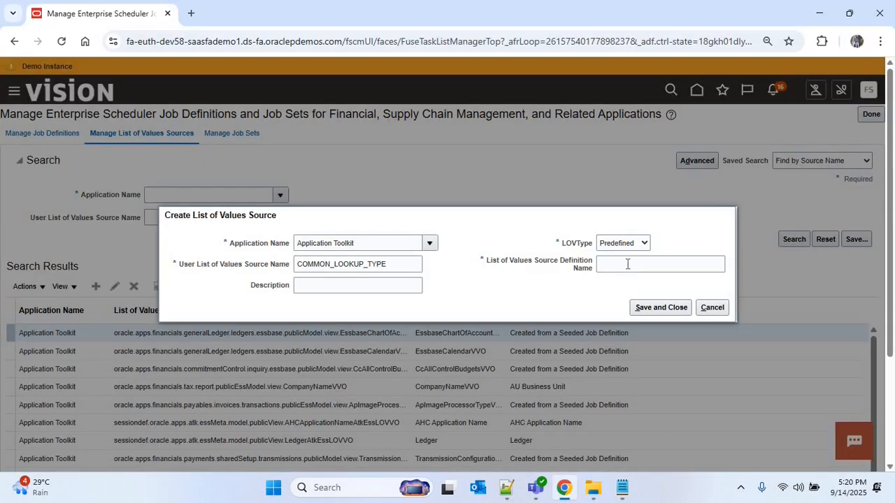
{"action": "left_click", "coordinate": [627, 263]}
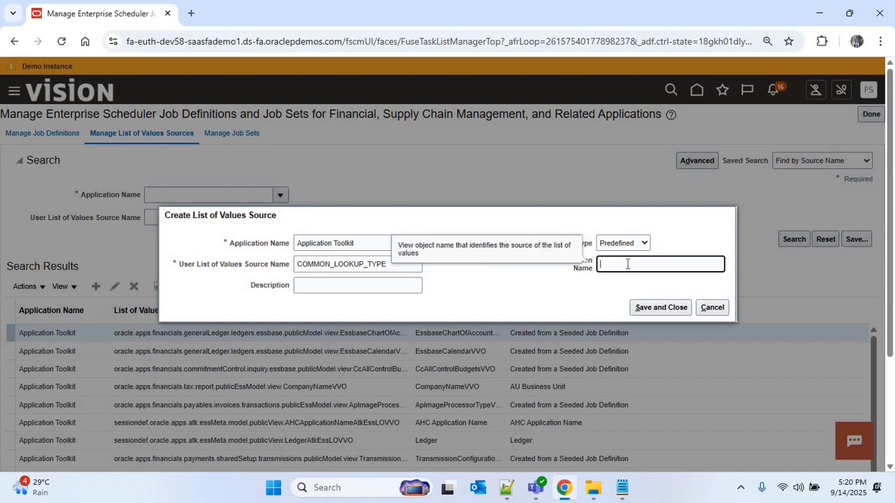
{"action": "type", "text": "oracle.apps.fnd.applcore.lookups.model.publicView.CommonLookupVVO"}
{"action": "left_click", "coordinate": [531, 302]}
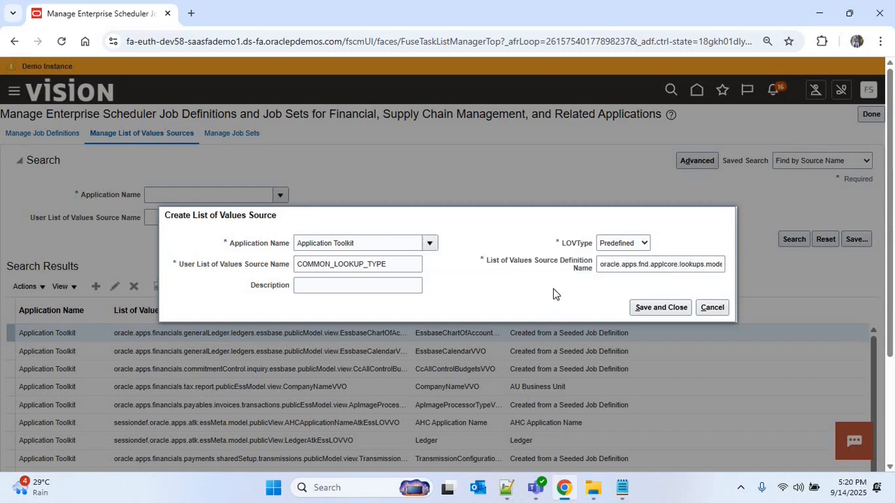
{"action": "left_click", "coordinate": [653, 309]}
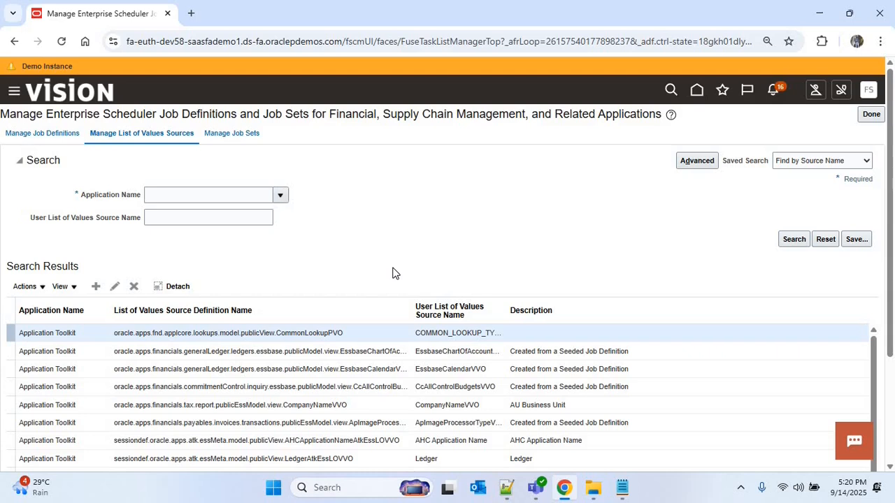
- Filter job definitions to Supplier Details Report and edit it, scrolling to its parameters
{"action": "left_click", "coordinate": [55, 136]}
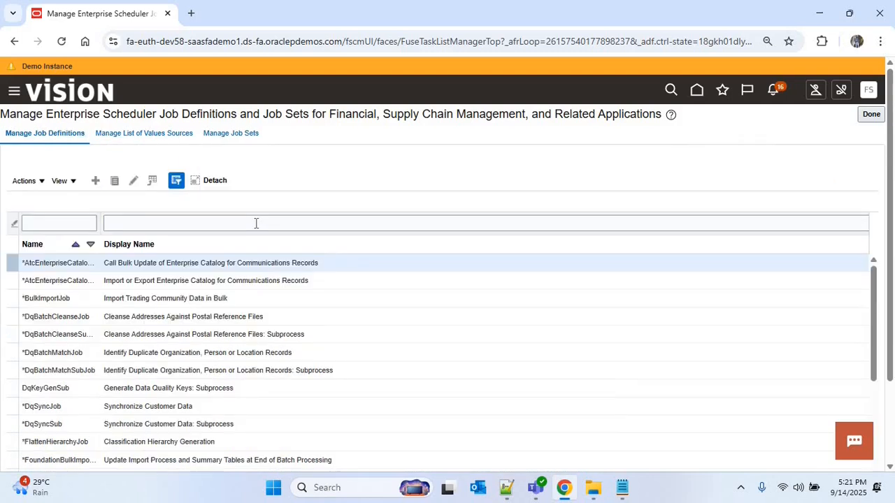
{"action": "left_click", "coordinate": [256, 223]}
{"action": "type", "text": "Sup"}
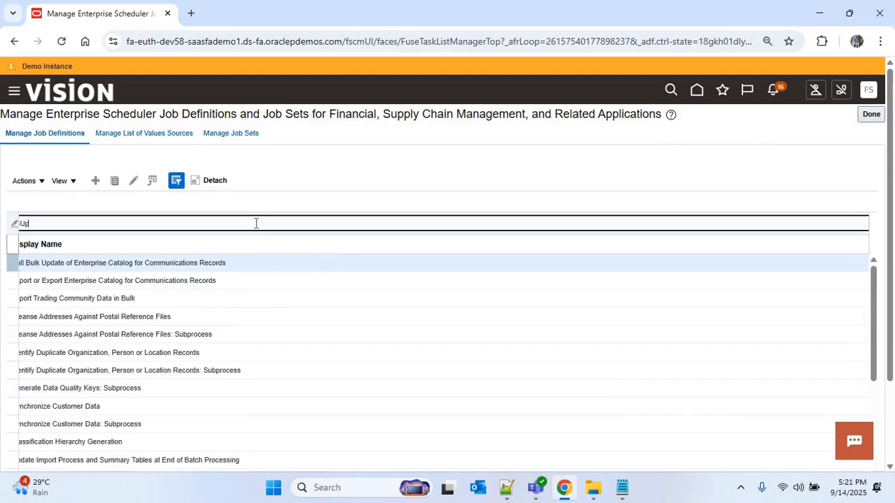
{"action": "type", "text": "plier Def"}
{"action": "type", "text": "ails Report"}
{"action": "key", "text": "Return"}
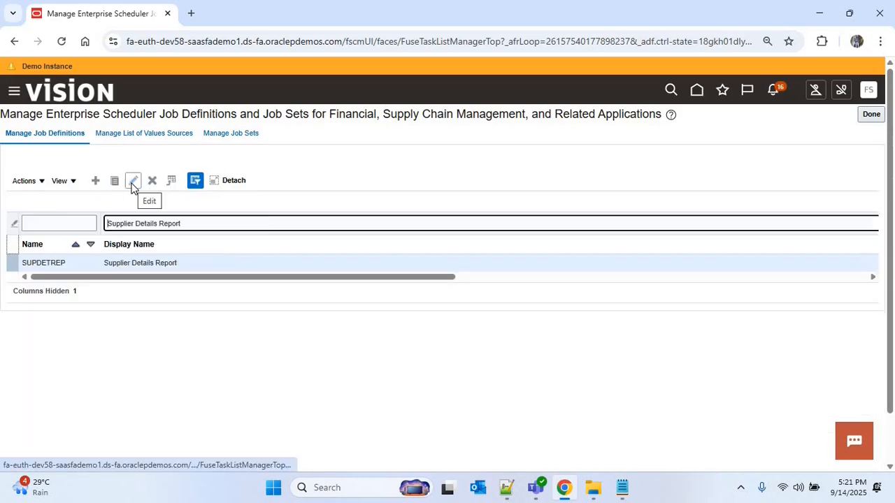
{"action": "left_click", "coordinate": [132, 184]}
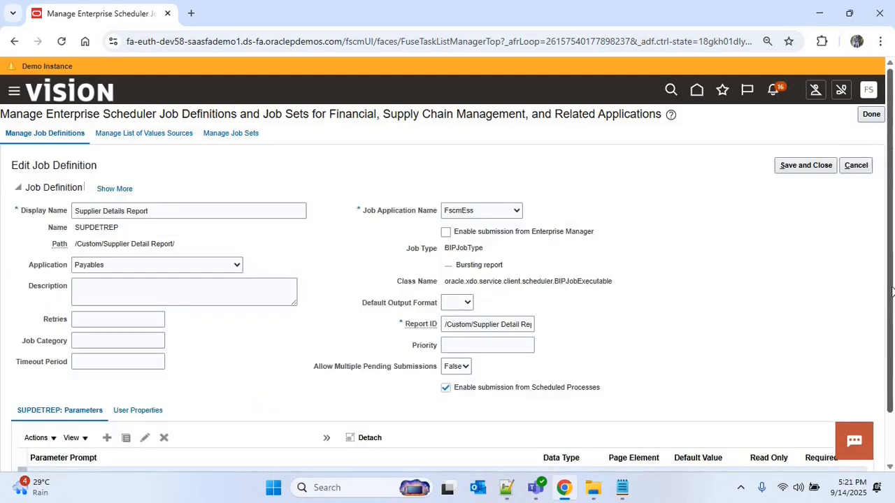
{"action": "left_click_drag", "start_coordinate": [888, 343], "coordinate": [888, 388]}
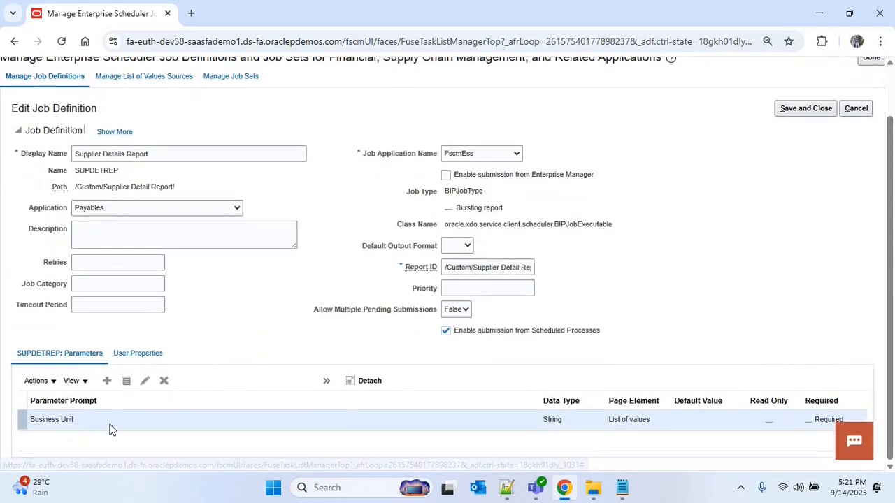
- Replace the Business Unit parameter's source with Application Toolkit's COMMON_LOOKUP_TYPE list of values
{"action": "left_click", "coordinate": [146, 379]}
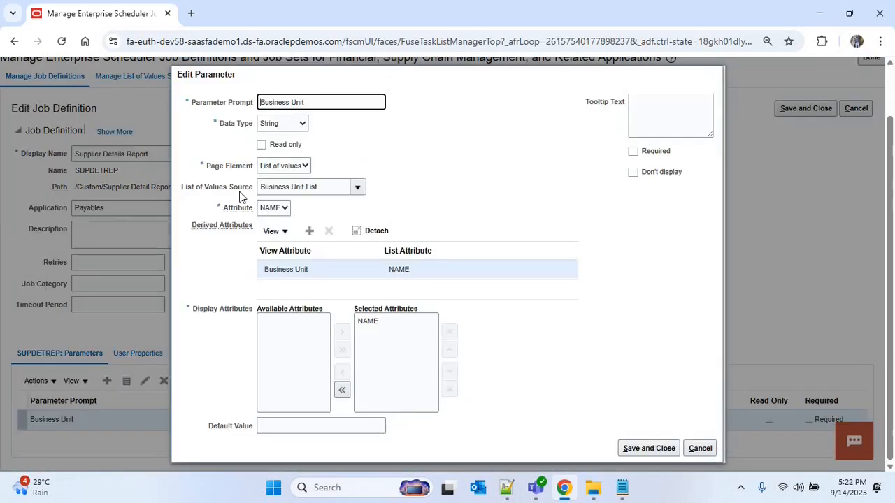
{"action": "left_click", "coordinate": [327, 188]}
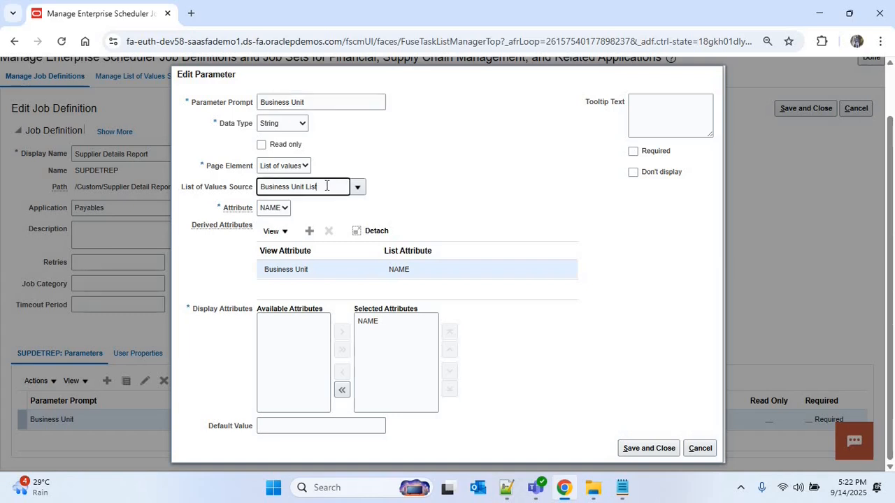
{"action": "key", "text": "BackSpace"}
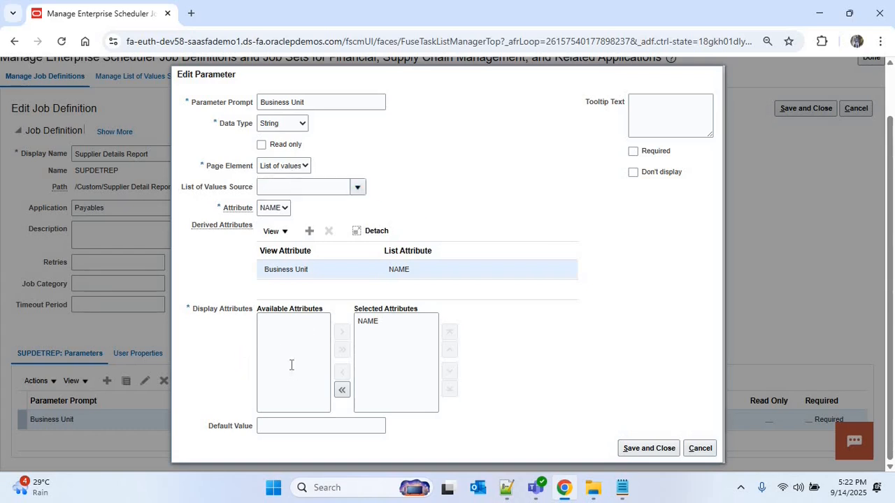
{"action": "left_click", "coordinate": [279, 384]}
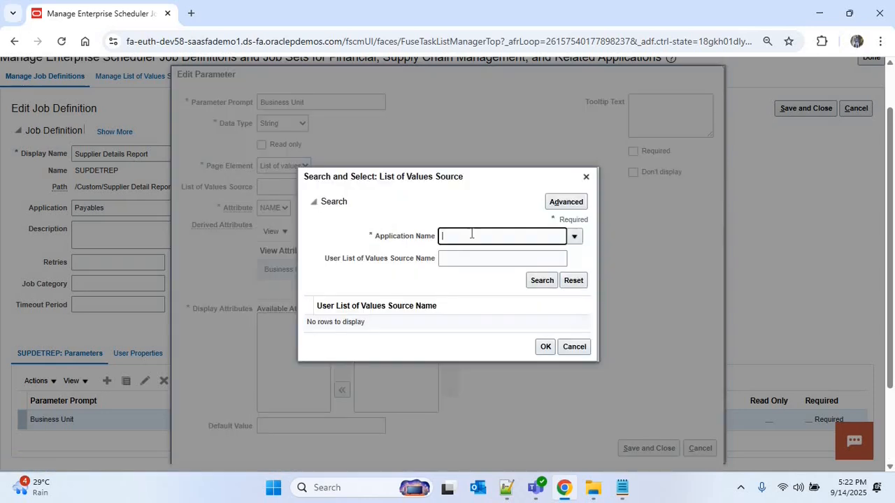
{"action": "type", "text": "Application"}
{"action": "left_click", "coordinate": [466, 259]}
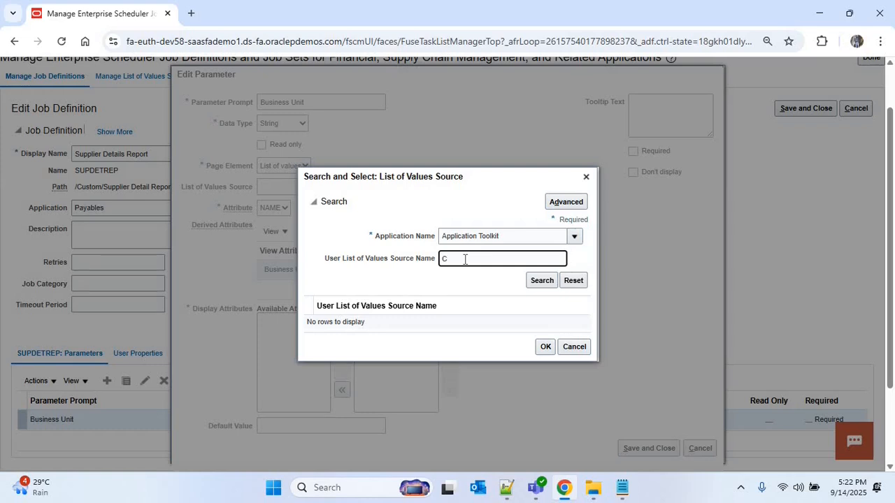
{"action": "key", "text": "BackSpace"}
{"action": "type", "text": "COMMON_LOOKUP_TYPE"}
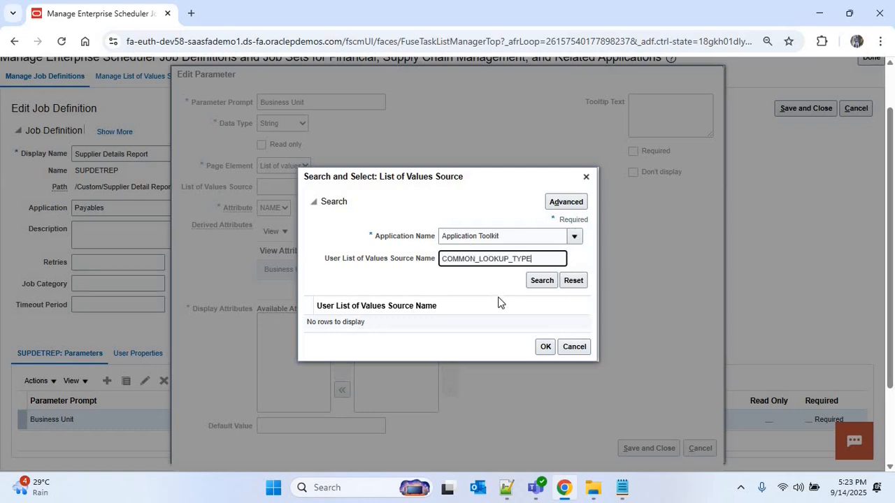
{"action": "left_click", "coordinate": [544, 283]}
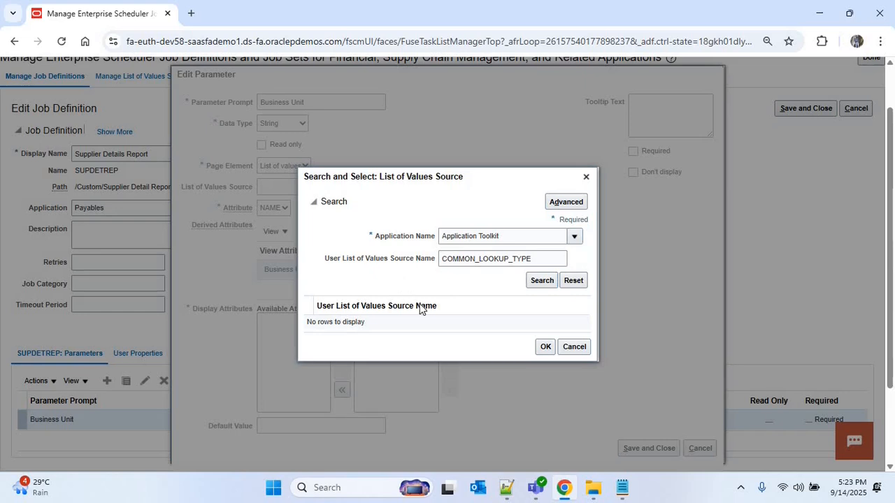
{"action": "left_click", "coordinate": [545, 349]}
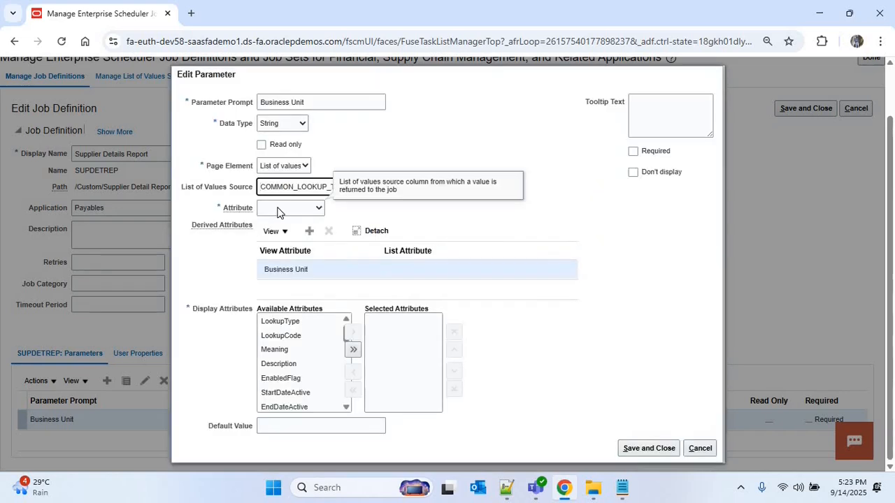
- Return Meaning, display LookupCode and Meaning for Business Unit, and save the parameter
{"action": "left_click", "coordinate": [278, 210]}
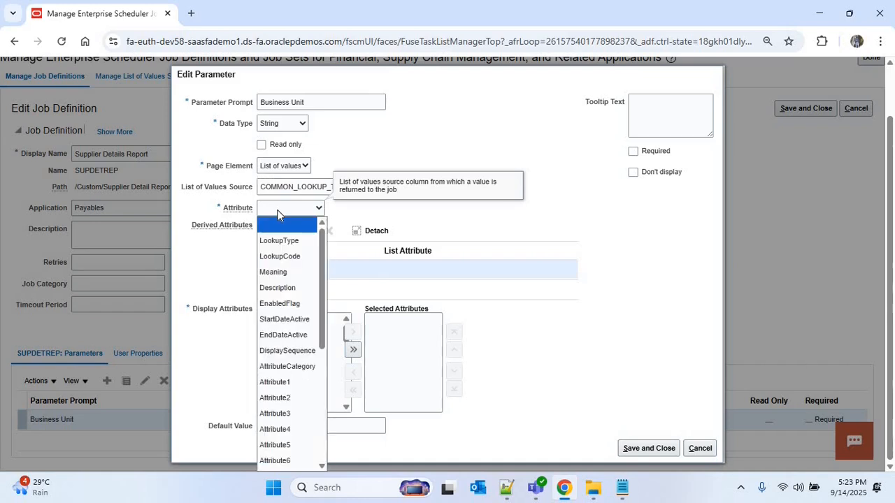
{"action": "left_click", "coordinate": [273, 272]}
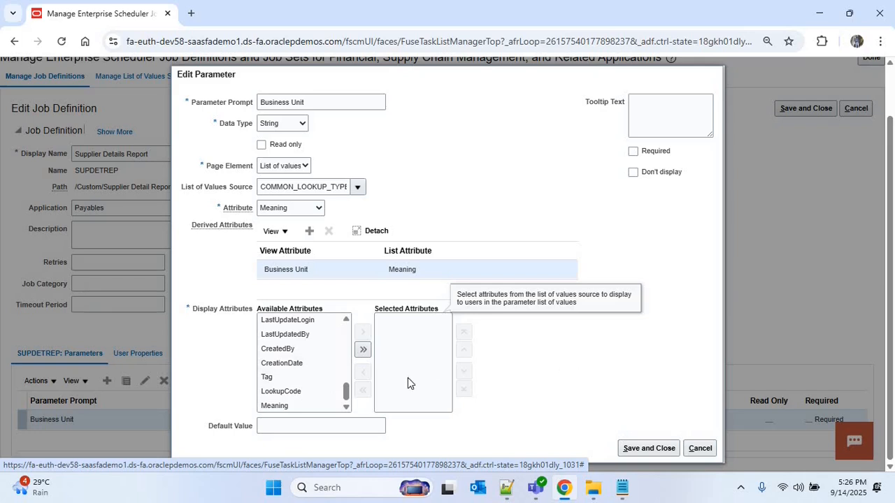
{"action": "left_click", "coordinate": [297, 393]}
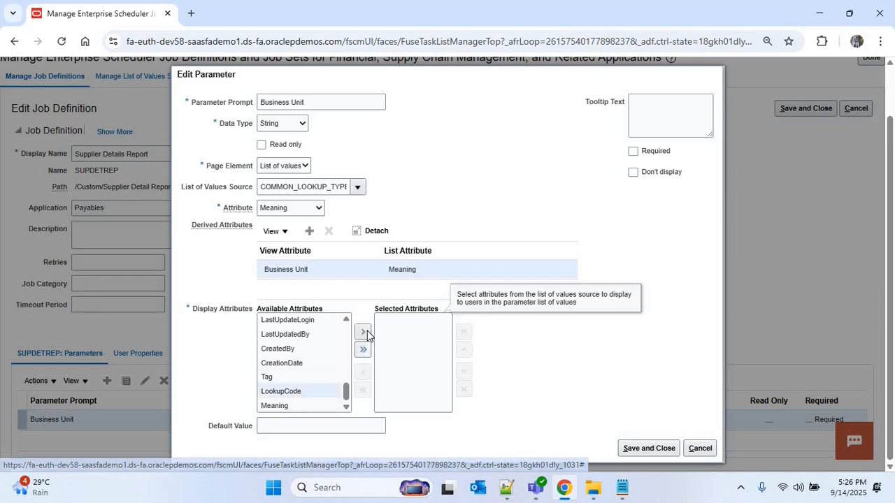
{"action": "left_click", "coordinate": [365, 331]}
{"action": "left_click", "coordinate": [286, 405]}
{"action": "left_click", "coordinate": [363, 332]}
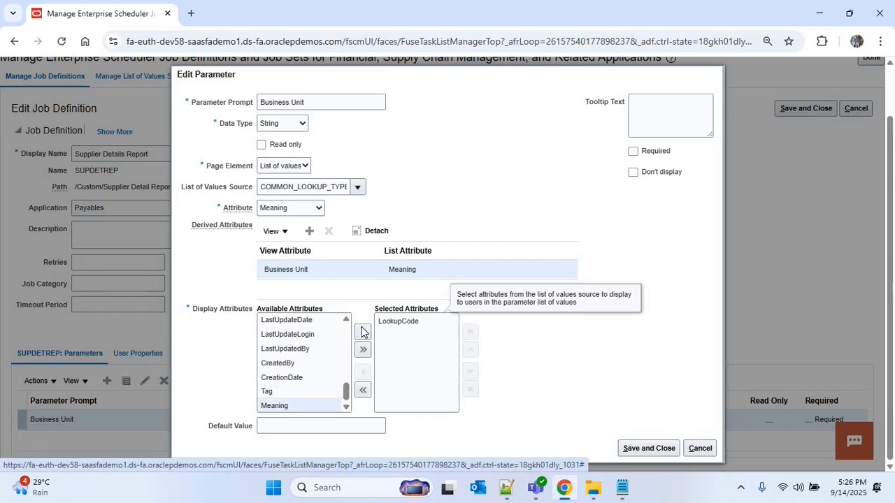
{"action": "left_click", "coordinate": [649, 448]}
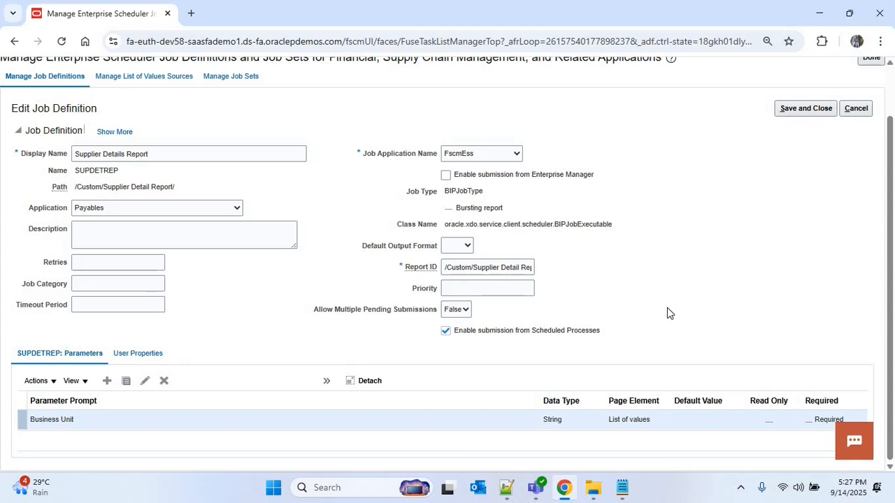
- Apply the ByLookupType view criterion with lookup type defaulting to BUSINESS_UNIT_LKP
{"action": "left_click", "coordinate": [326, 382]}
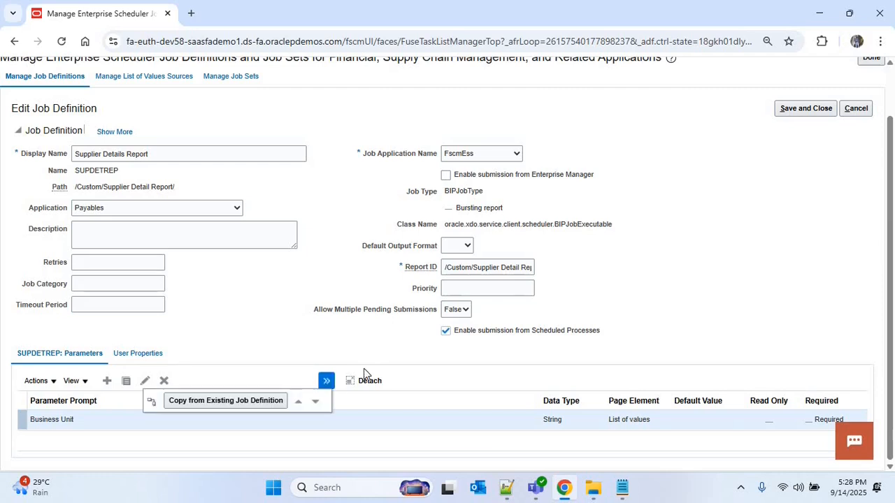
{"action": "left_click", "coordinate": [151, 407]}
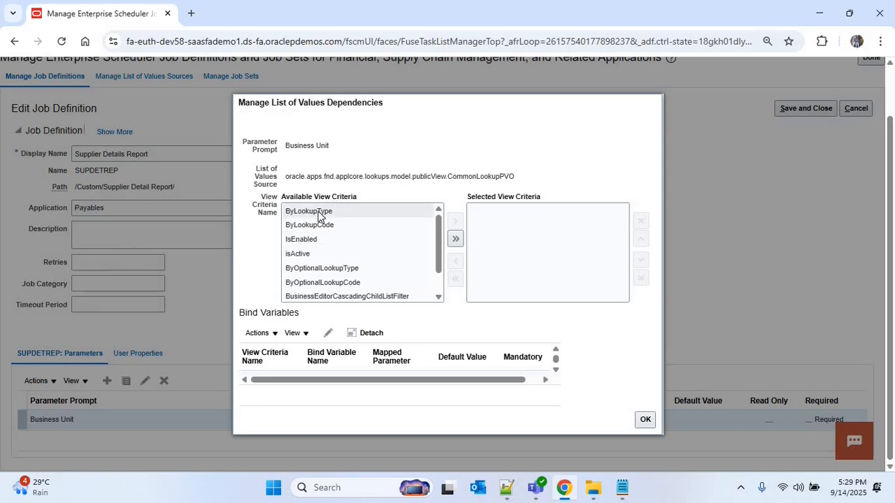
{"action": "left_click", "coordinate": [319, 214]}
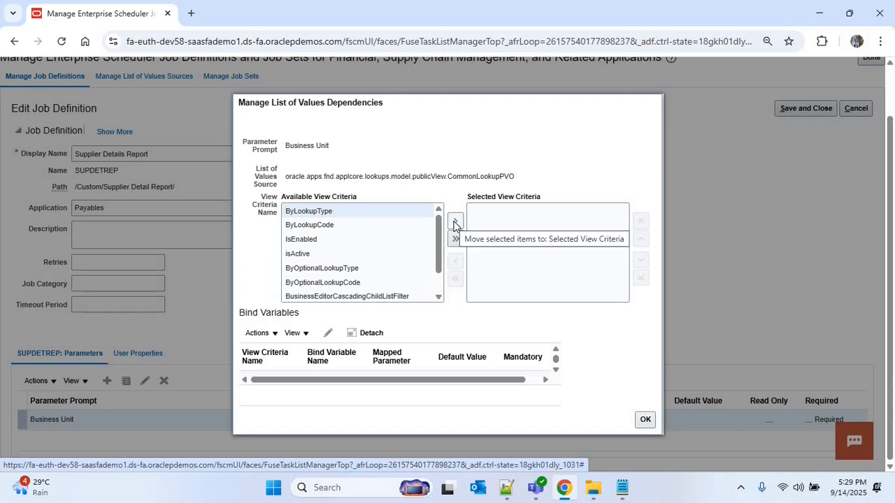
{"action": "left_click", "coordinate": [455, 222]}
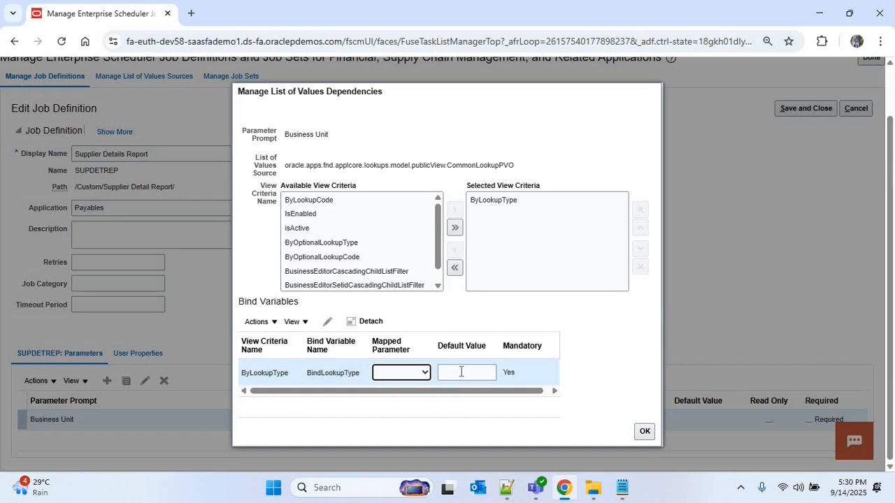
{"action": "left_click", "coordinate": [461, 372]}
{"action": "key", "text": "ctrl+v"}
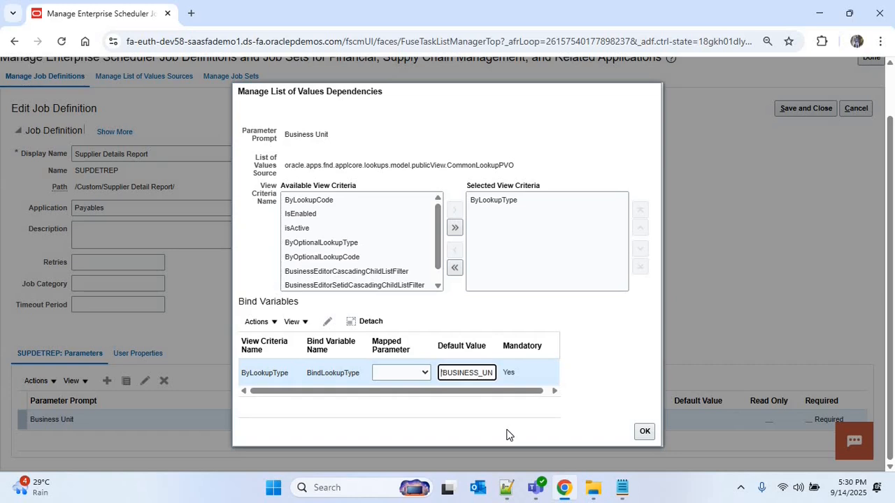
{"action": "key", "text": "End"}
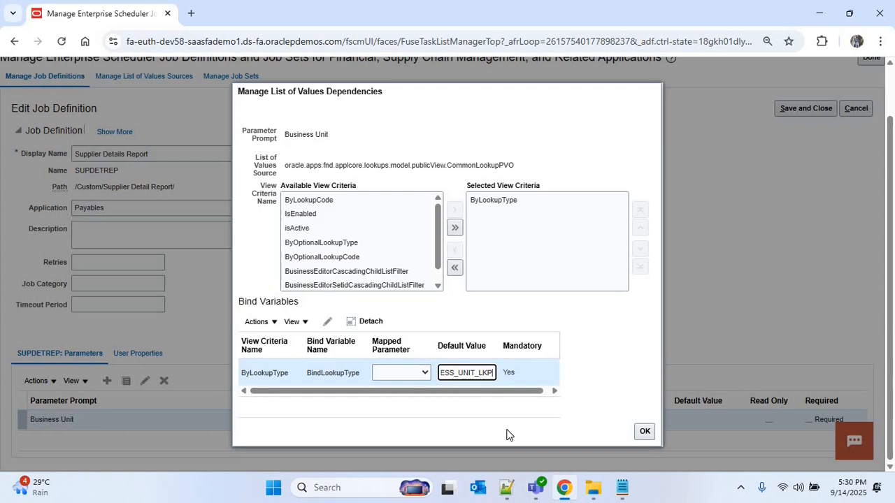
{"action": "left_click", "coordinate": [645, 429]}
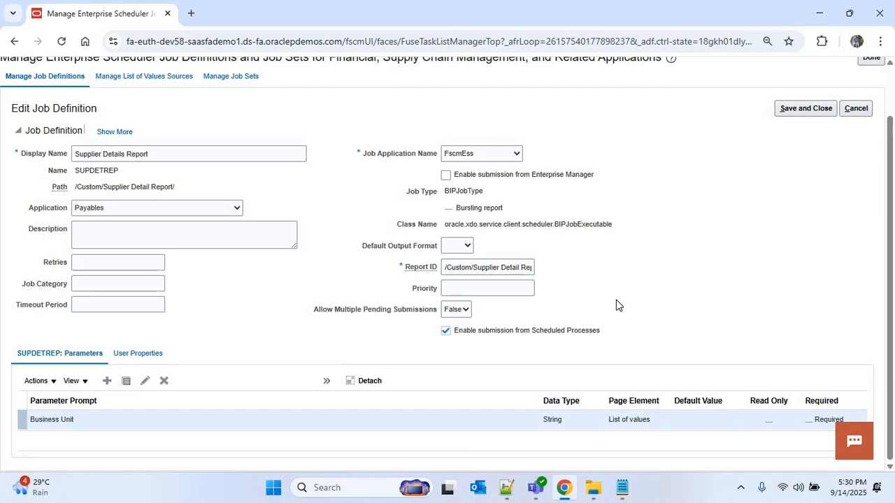
{"action": "scroll", "coordinate": [589, 342], "scroll_direction": "up", "scroll_amount": 1}
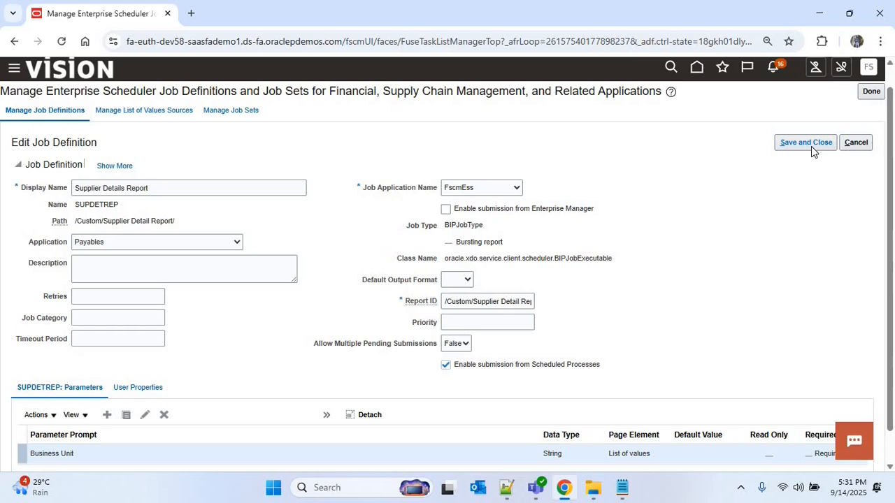
- Save the job definition and go to the Scheduled Processes work area under Tools
{"action": "left_click", "coordinate": [811, 147]}
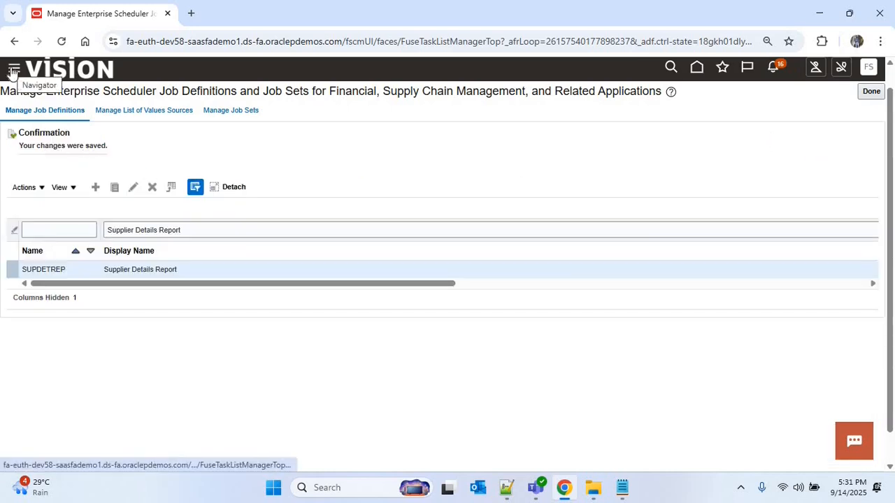
{"action": "left_click", "coordinate": [13, 70]}
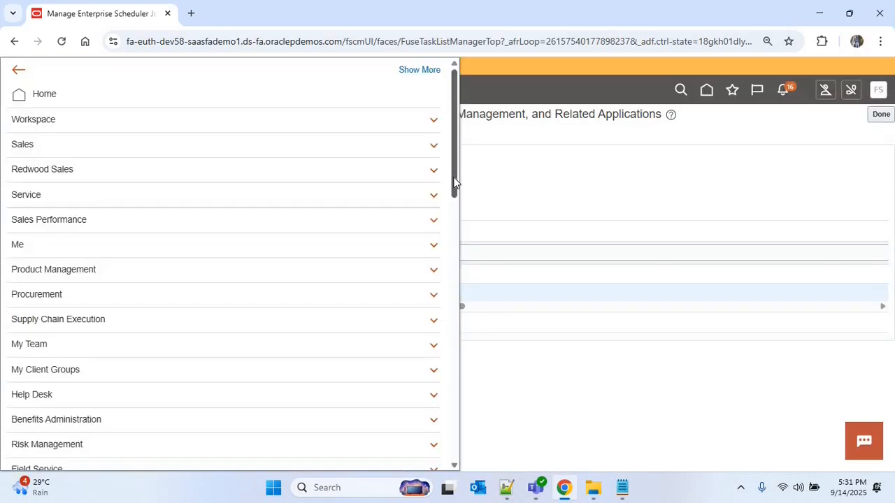
{"action": "scroll", "coordinate": [453, 208], "scroll_direction": "down", "scroll_amount": 10}
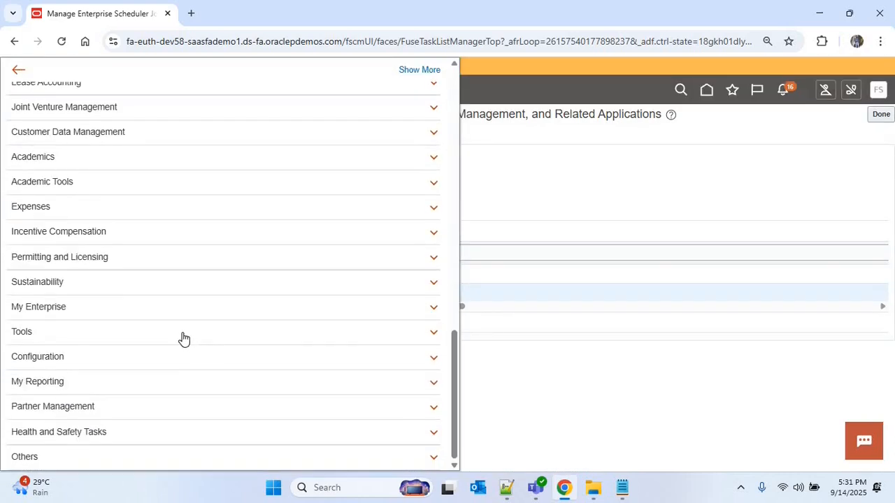
{"action": "left_click", "coordinate": [183, 340]}
{"action": "scroll", "coordinate": [275, 320], "scroll_direction": "down", "scroll_amount": 1}
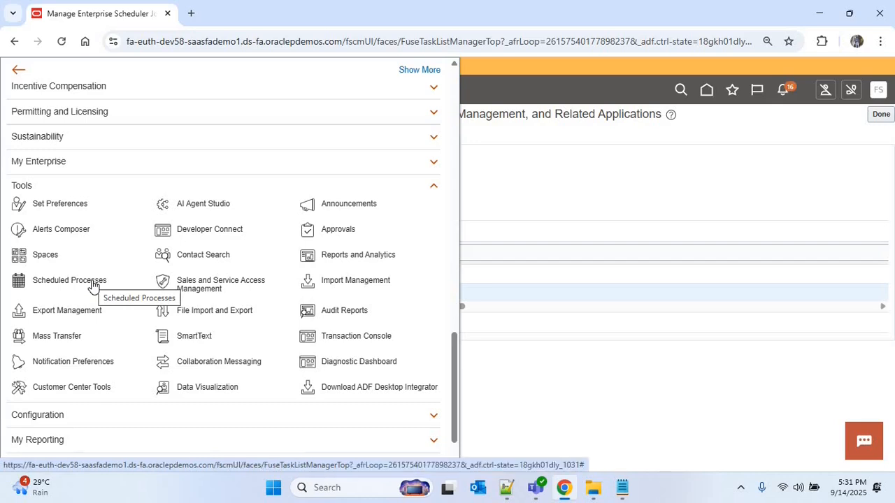
{"action": "left_click", "coordinate": [93, 286]}
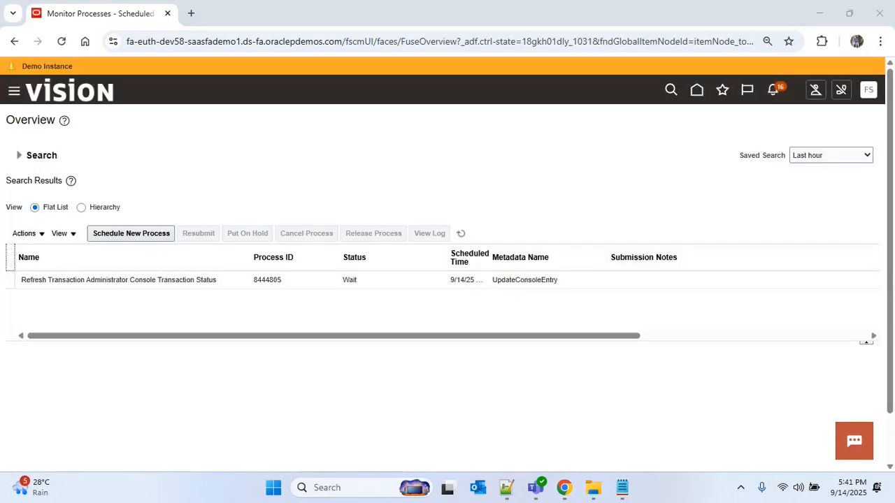
- Schedule a new Supplier Details Report process
{"action": "left_click", "coordinate": [149, 240]}
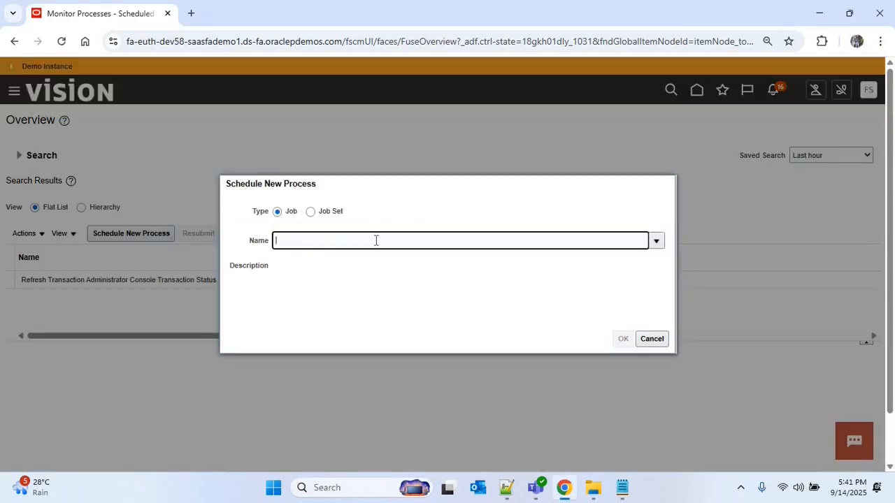
{"action": "type", "text": "Supplier Details Report"}
{"action": "key", "text": "Tab"}
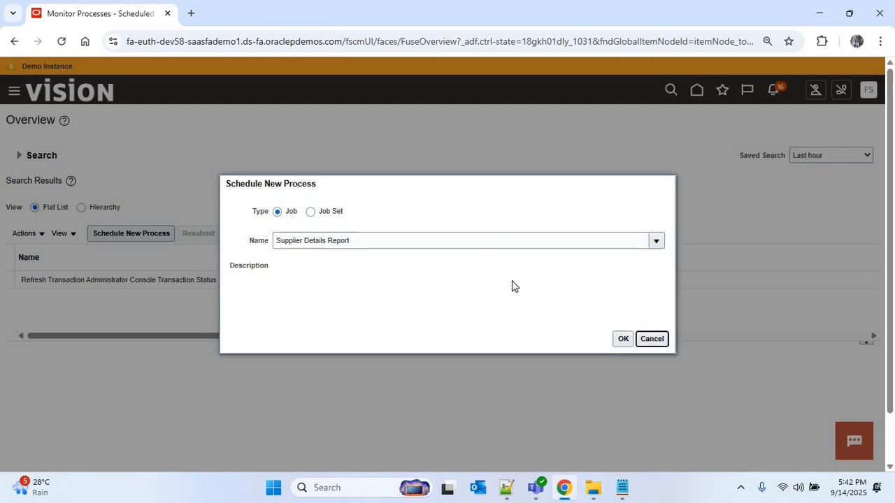
{"action": "left_click", "coordinate": [621, 340]}
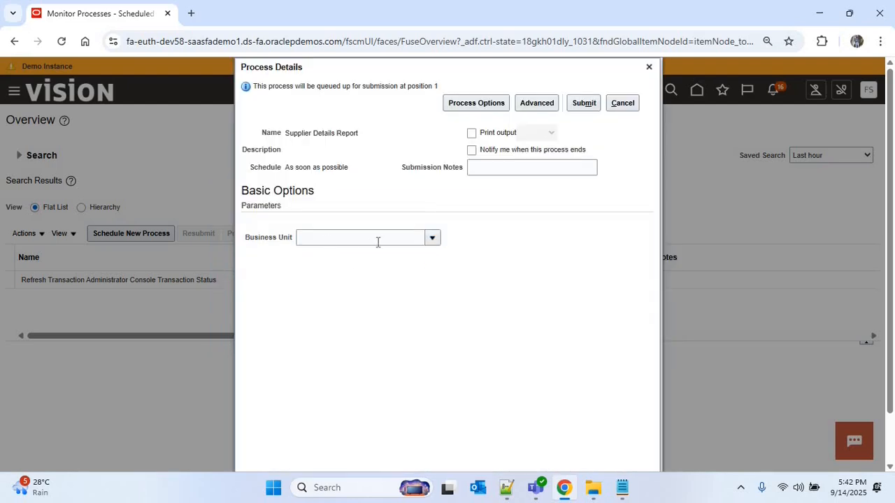
- Choose Business Unit US1, submit the report, and acknowledge the confirmation
{"action": "left_click", "coordinate": [433, 238]}
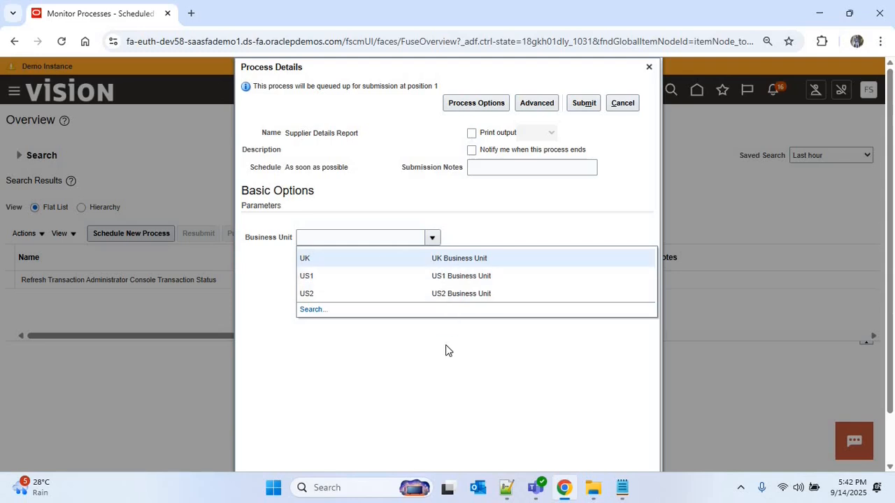
{"action": "left_click", "coordinate": [409, 280]}
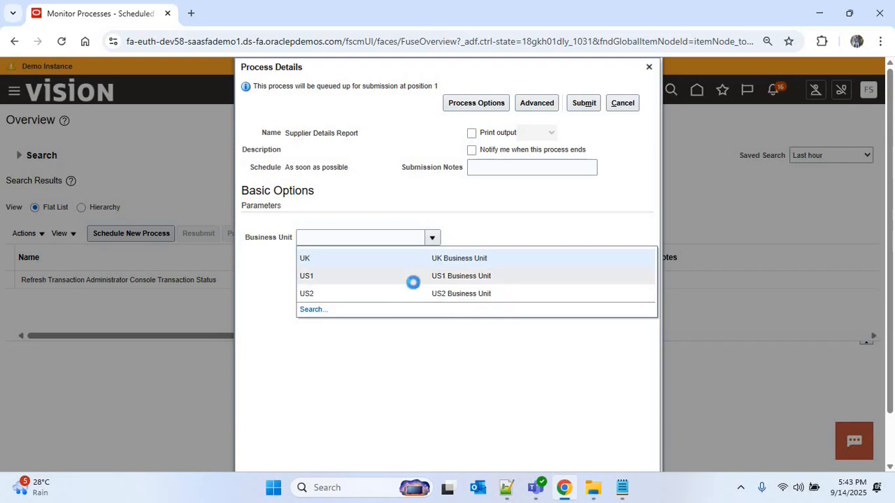
{"action": "left_click", "coordinate": [586, 106]}
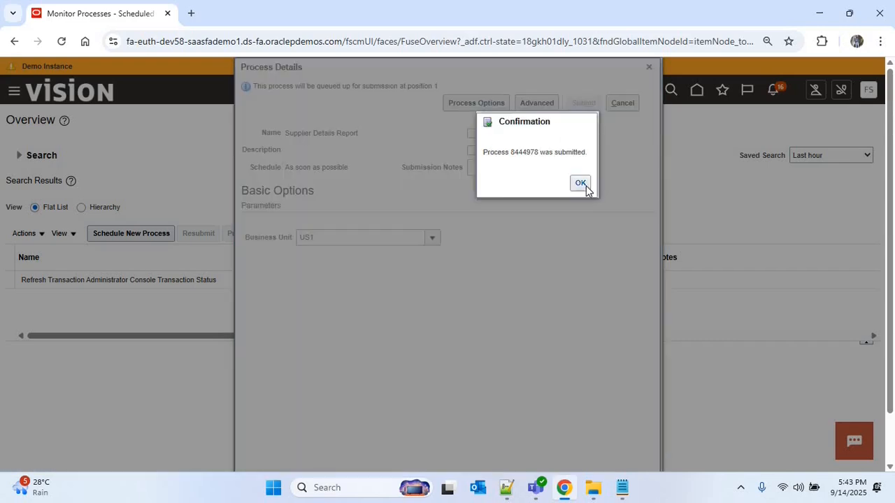
{"action": "left_click", "coordinate": [580, 184]}
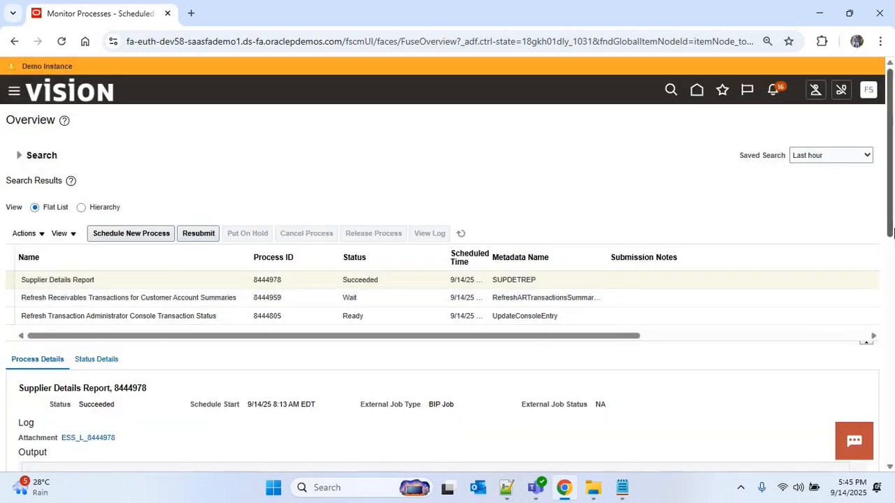
{"action": "scroll", "coordinate": [890, 168], "scroll_direction": "down", "scroll_amount": 2}
{"action": "scroll", "coordinate": [888, 348], "scroll_direction": "down", "scroll_amount": 6}
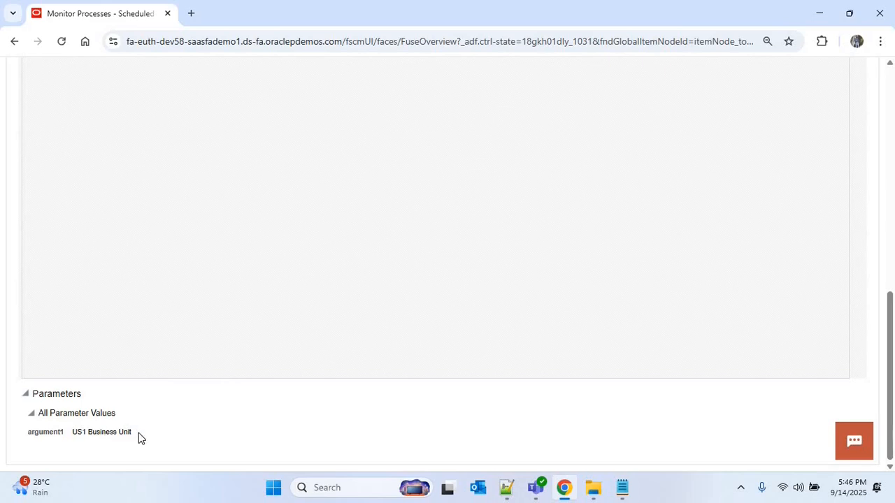
{"action": "scroll", "coordinate": [137, 363], "scroll_direction": "up", "scroll_amount": 5}
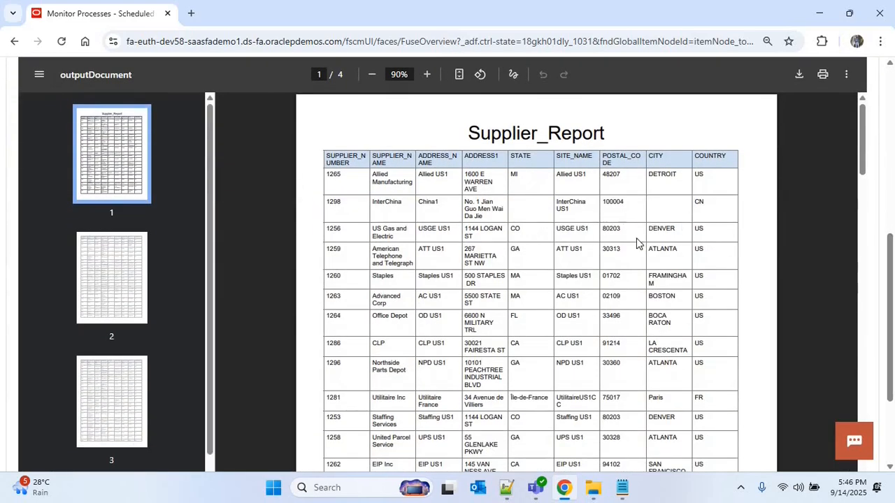
{"action": "scroll", "coordinate": [891, 325], "scroll_direction": "up", "scroll_amount": 5}
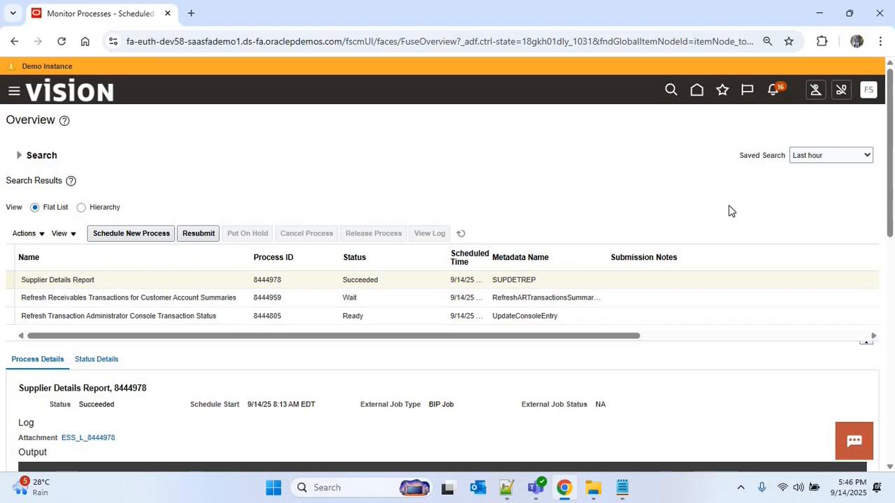